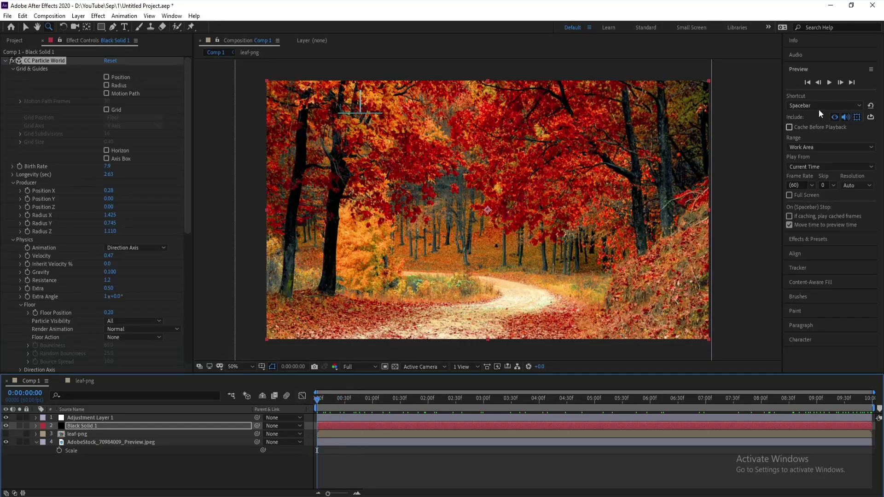
Preview the finished falling-leaves composition and scrub through its timeline.
left_click(829, 82)
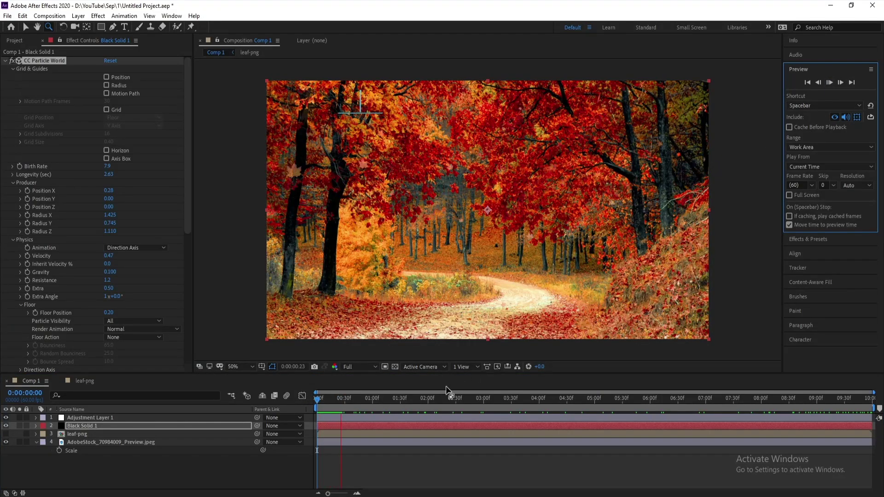
left_click(421, 408)
left_click_drag(440, 407, 816, 408)
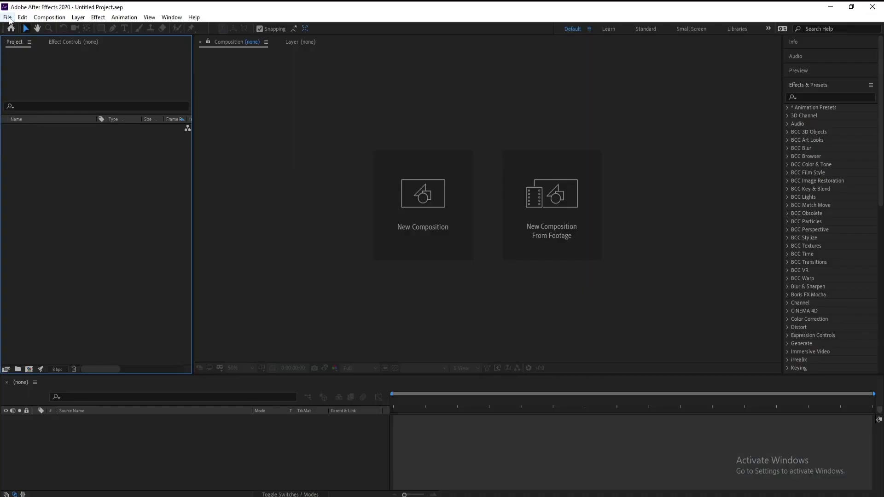
Import the Leaf PNG image and create a composition from it.
left_click(7, 17)
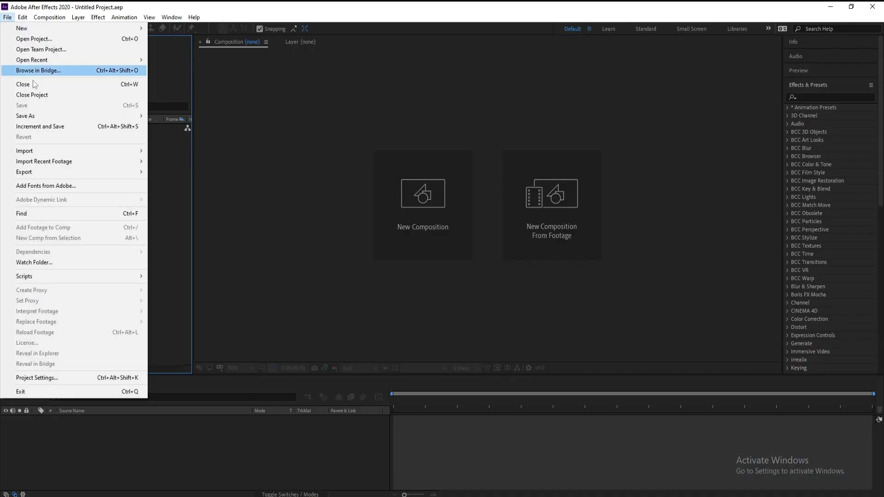
mouse_move(128, 152)
left_click(167, 153)
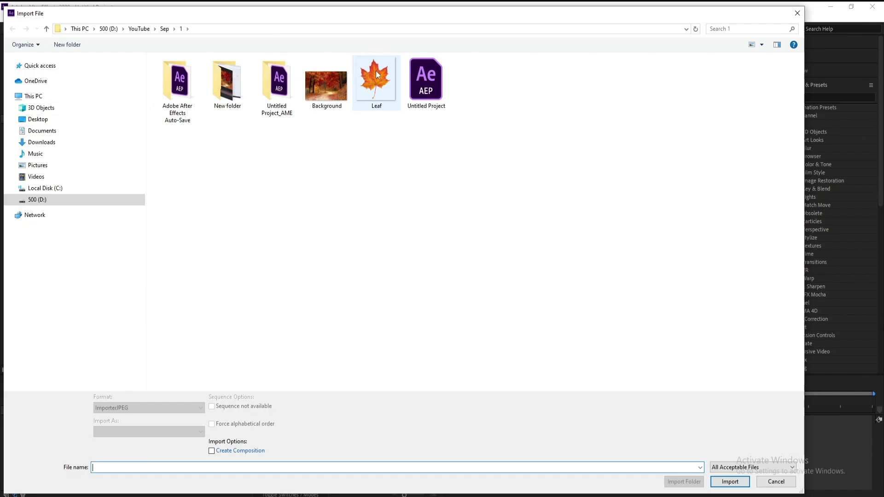
double_click(377, 75)
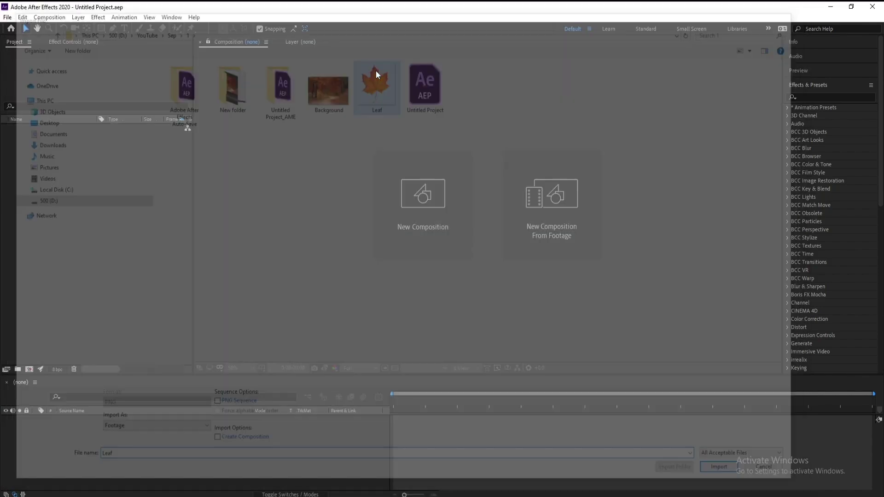
left_click_drag(31, 129, 30, 369)
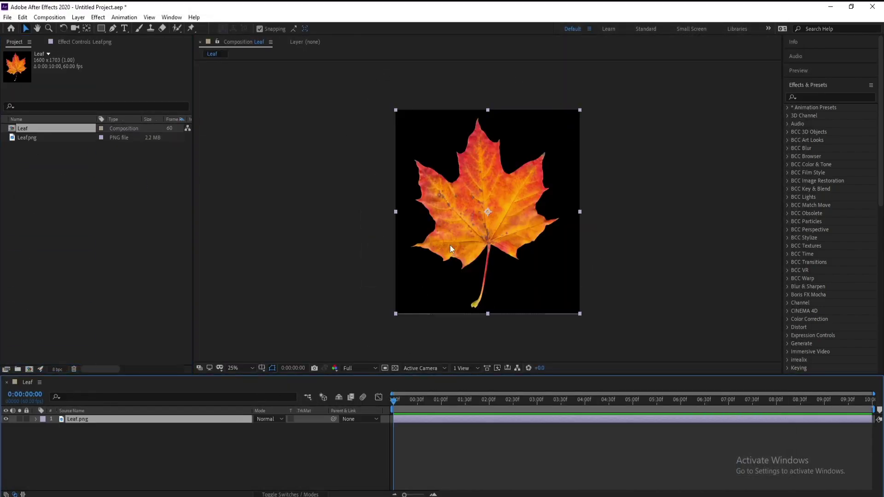
Create a new 1920 x 1080 composition named CC Particle World.
left_click(60, 239)
left_click(49, 18)
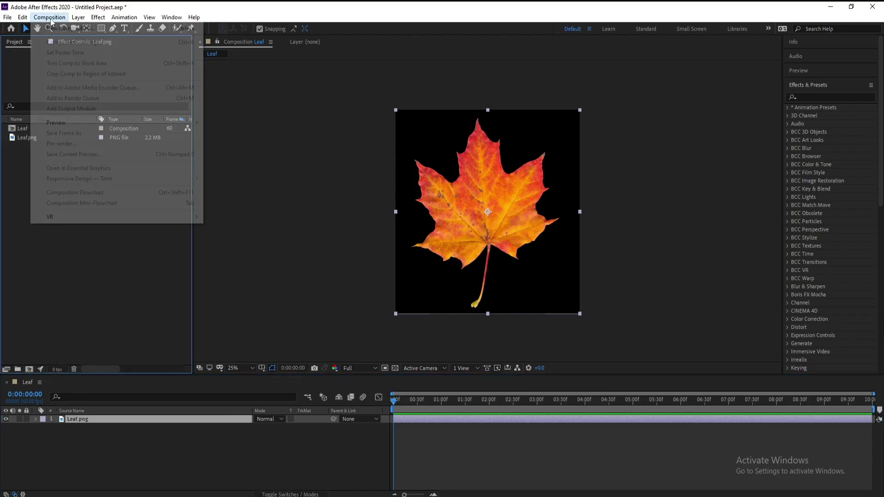
left_click(57, 31)
double_click(382, 99)
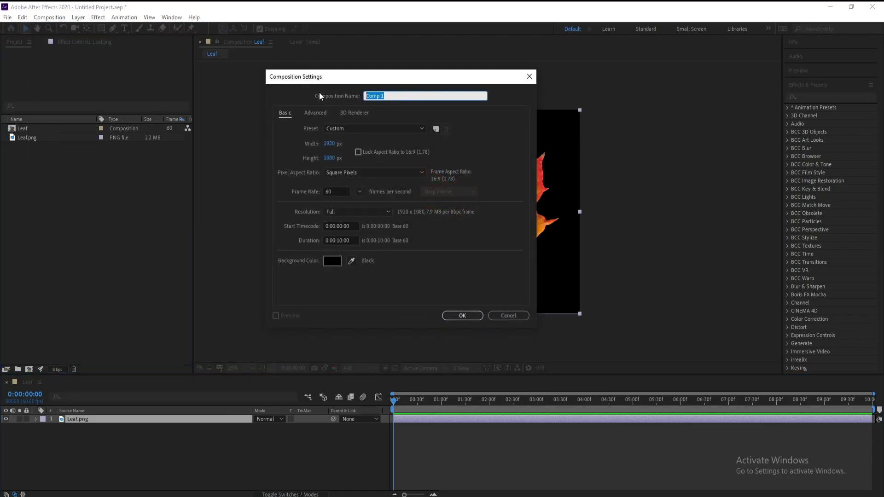
type("CC Particle Worlf")
key("BackSpace")
type("d")
left_click(460, 317)
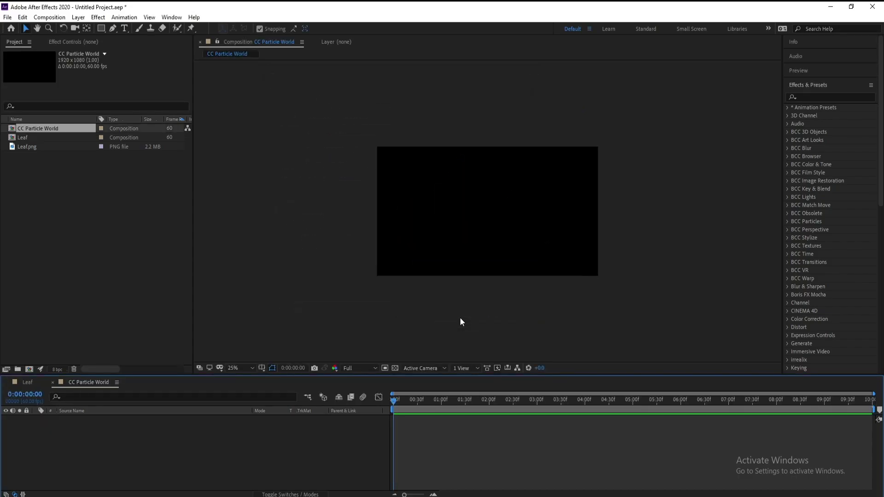
Import the Background JPEG image and add it as a layer in the CC Particle World composition.
left_click(8, 17)
mouse_move(66, 152)
left_click(161, 151)
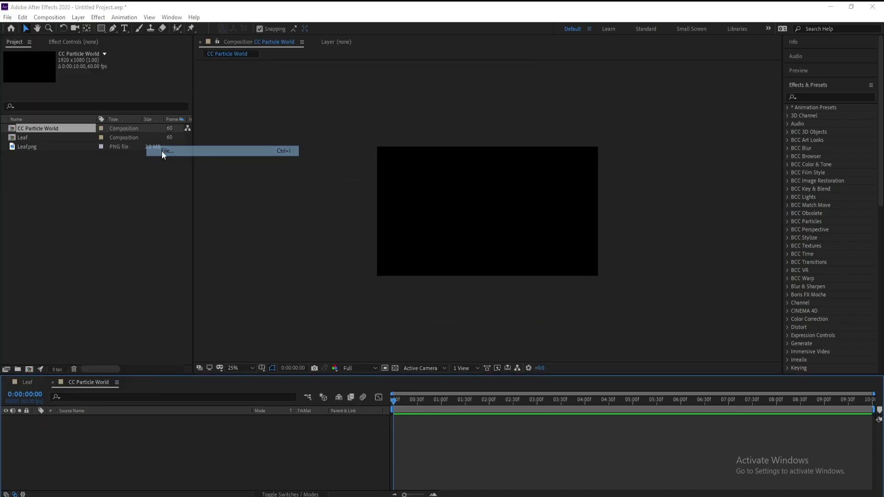
double_click(326, 85)
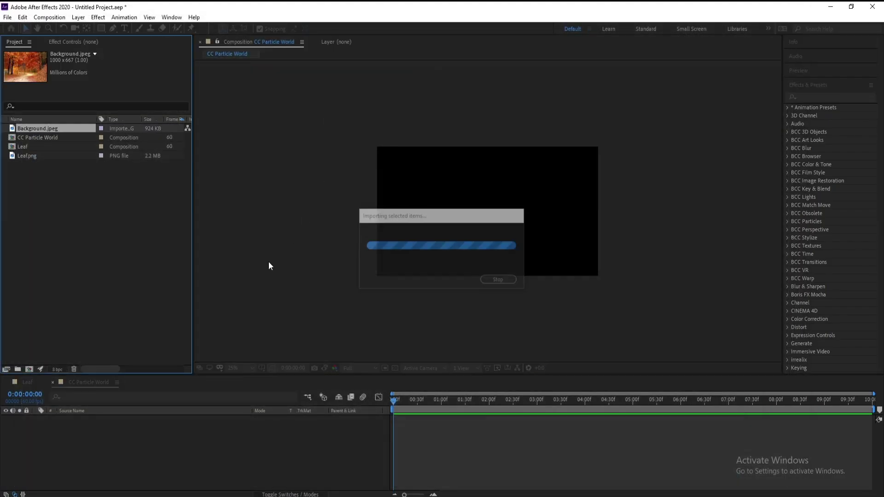
left_click_drag(34, 129, 95, 435)
key("period")
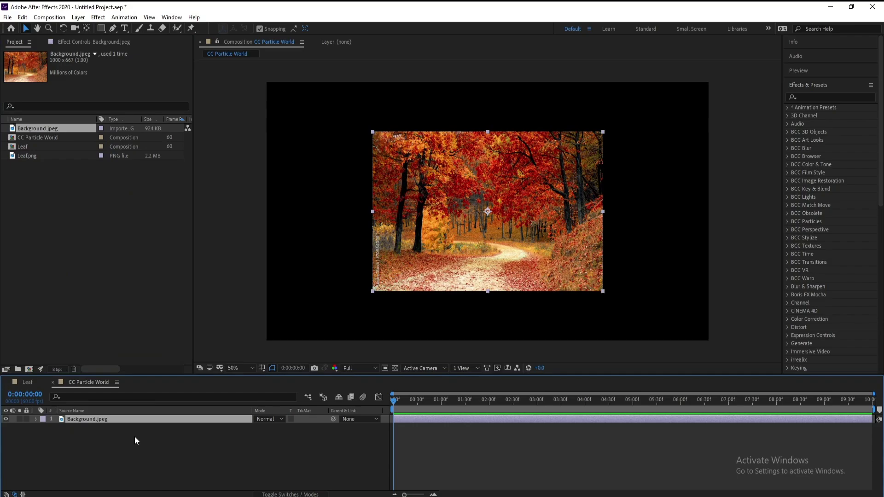
Scale the background layer to 209% and shift it slightly up and to the left so it fills the frame.
key("s")
left_click_drag(268, 427, 317, 425)
left_click_drag(508, 312, 492, 277)
key("space")
left_click_drag(481, 244, 485, 258)
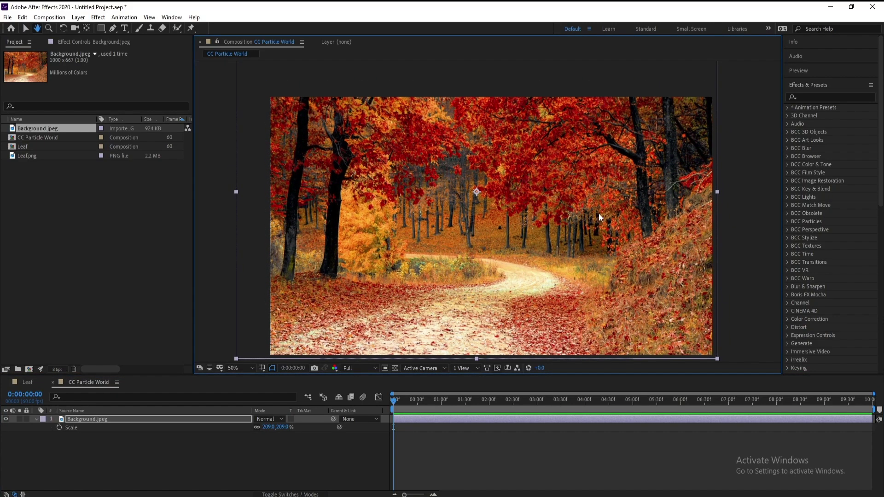
left_click(36, 419)
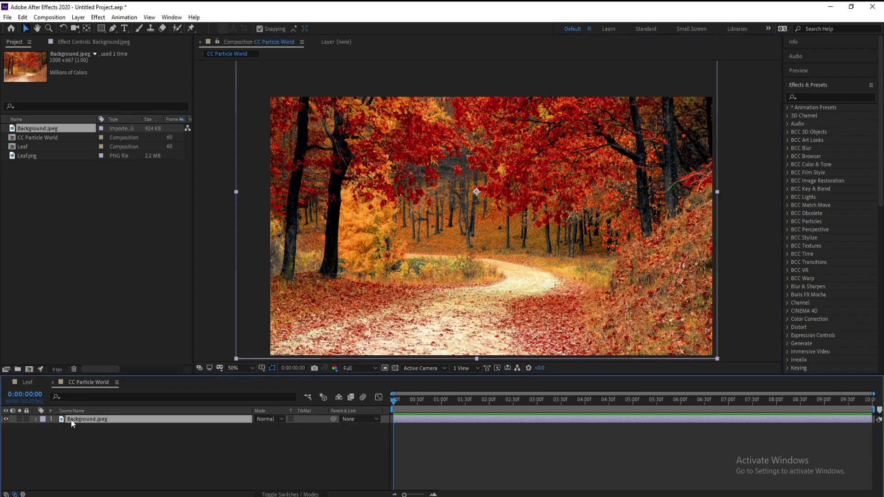
Add the Leaf composition as a layer above the background and hide both layers.
left_click_drag(24, 147, 68, 437)
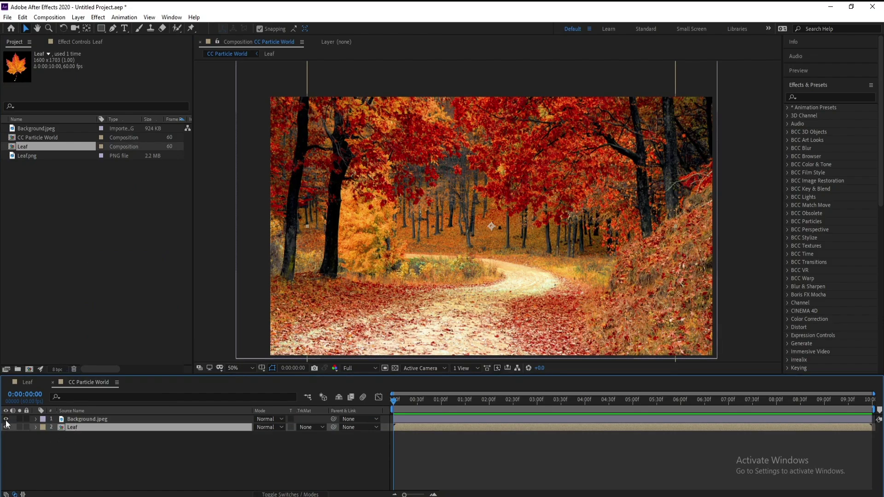
left_click_drag(74, 419, 73, 430)
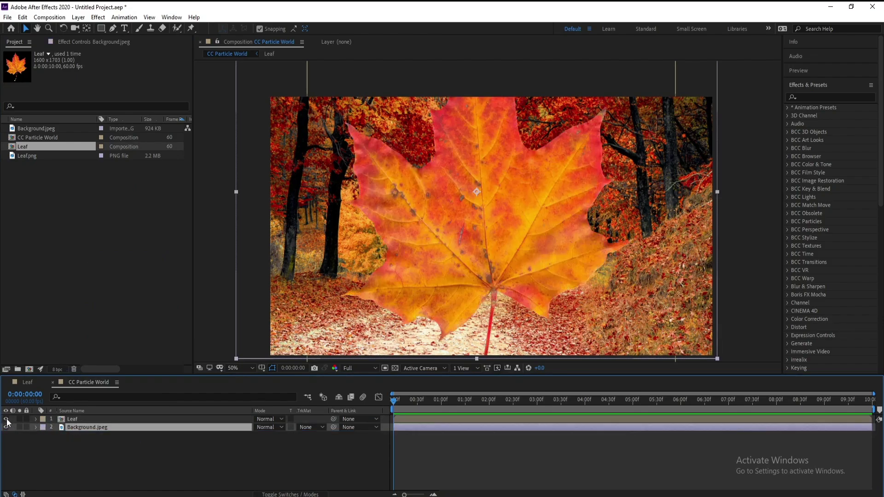
left_click(6, 419)
left_click(6, 427)
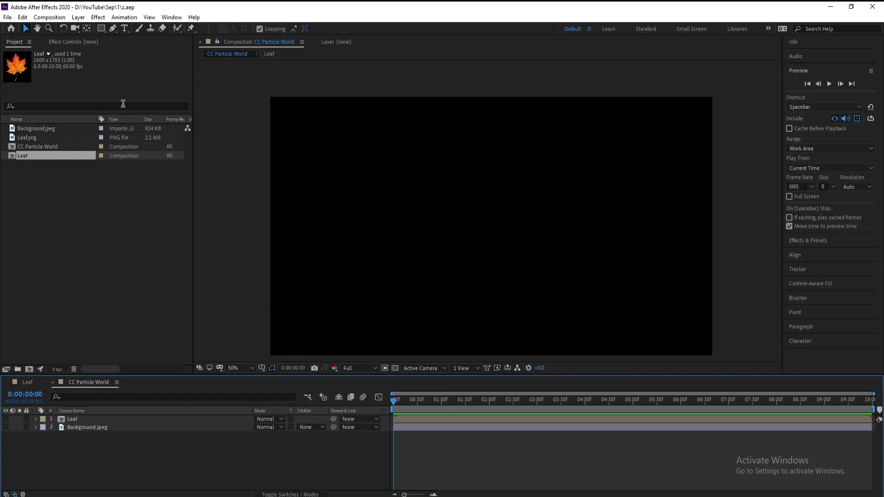
Create a black solid layer named Particles.
left_click(97, 18)
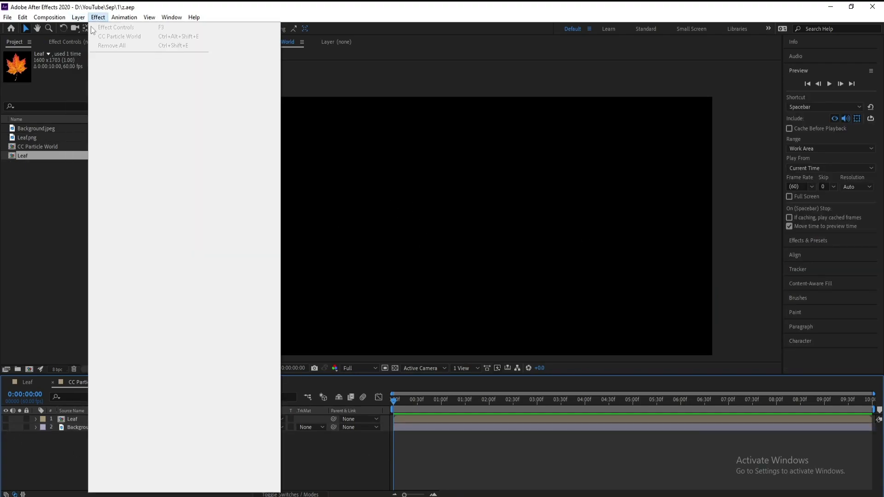
mouse_move(82, 18)
left_click(225, 37)
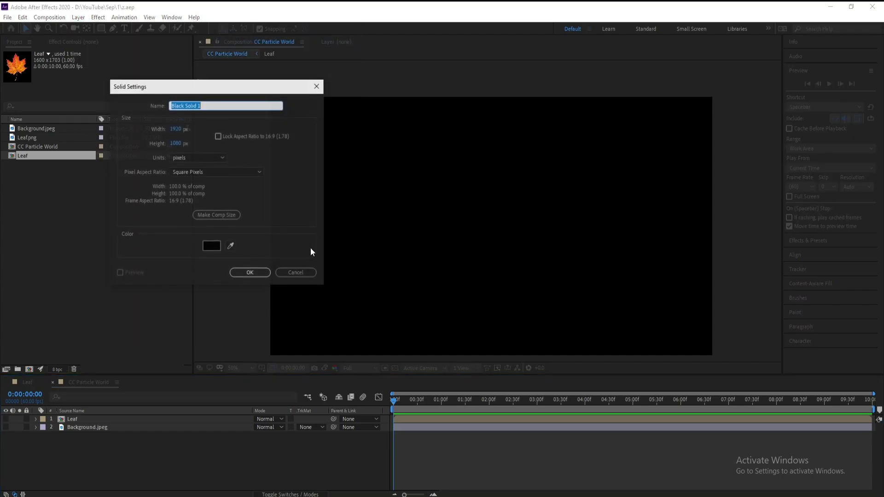
type("Pa")
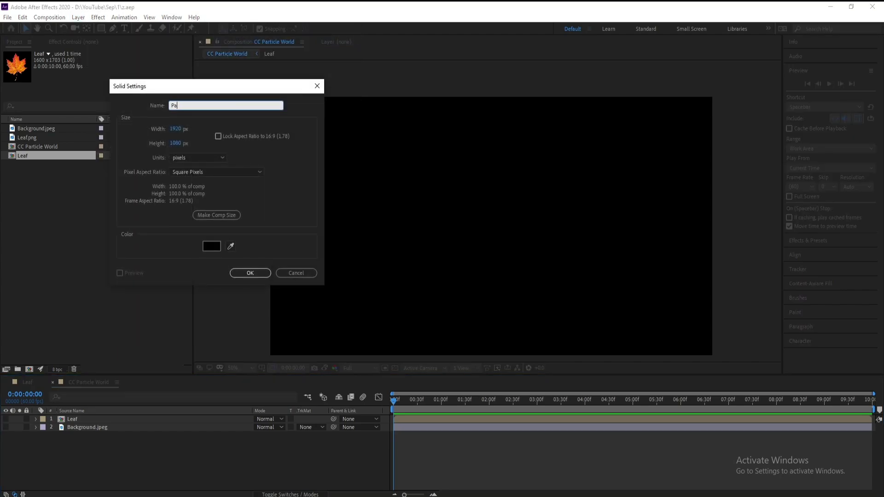
type("rticles")
left_click(252, 274)
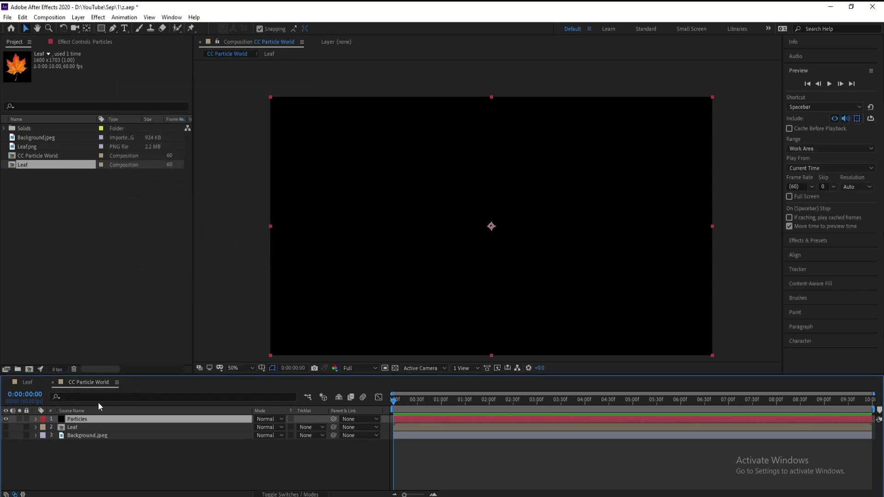
Apply the CC Particle World effect to the Particles layer and move the current time to 0:00:03:01.
left_click(811, 242)
left_click(818, 96)
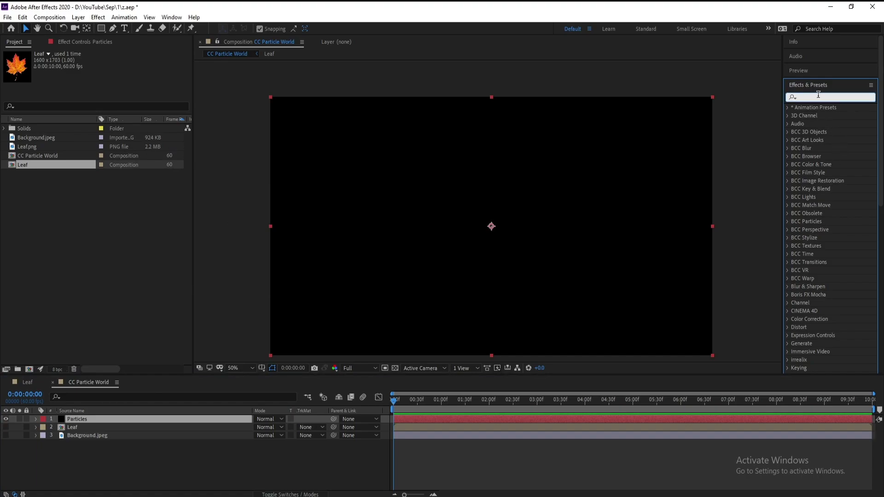
type("cc")
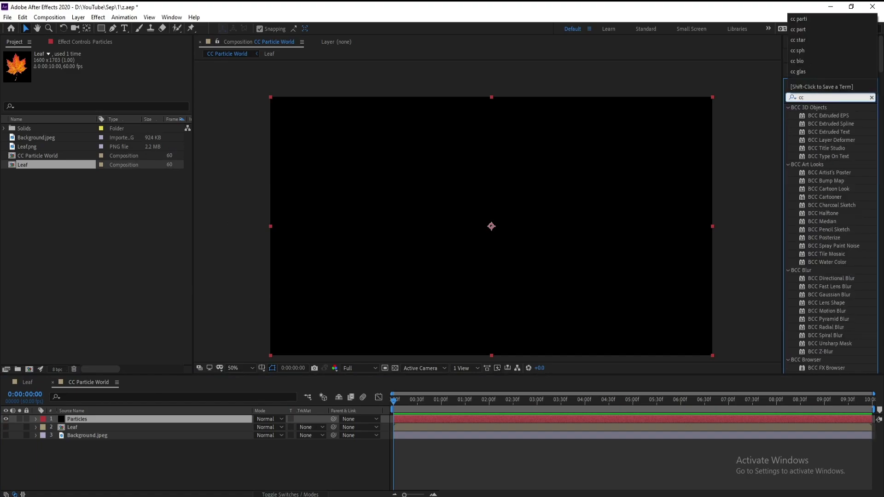
type(" parti")
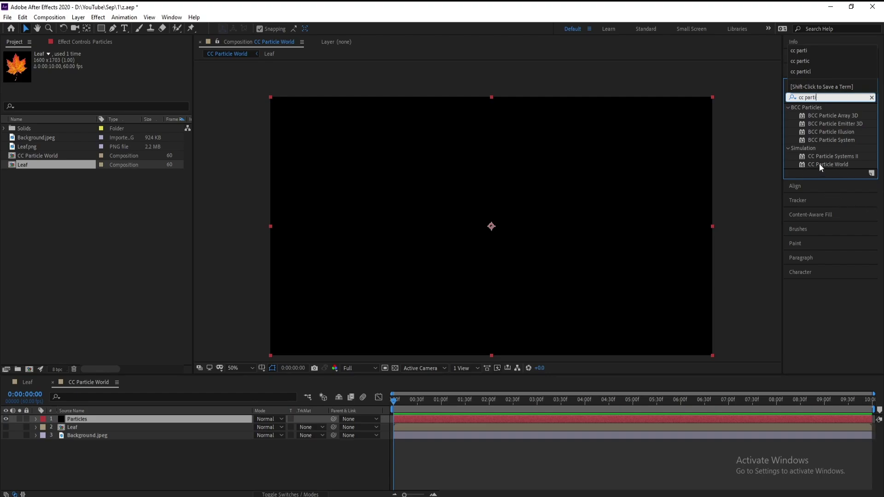
left_click_drag(824, 164, 434, 418)
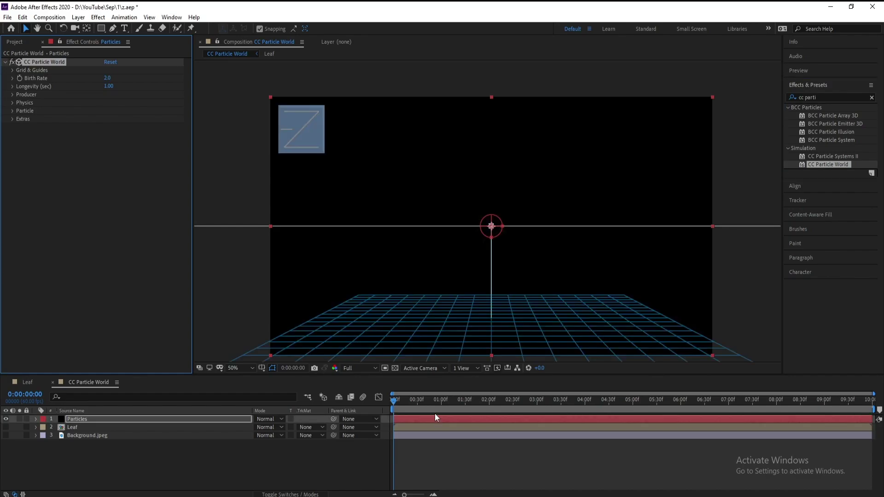
left_click(496, 401)
left_click(536, 401)
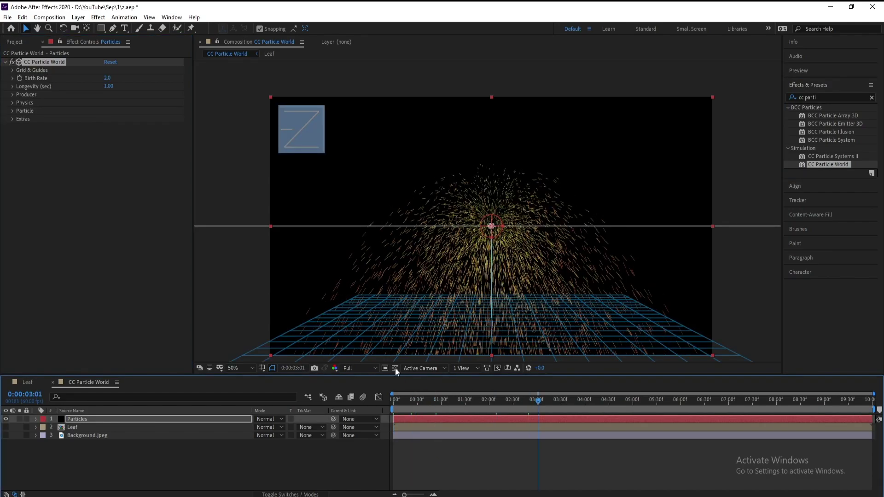
Turn off the effect's Position, Radius, Motion Path, Grid, Horizon and Axis Box guides, and save the project.
left_click(13, 70)
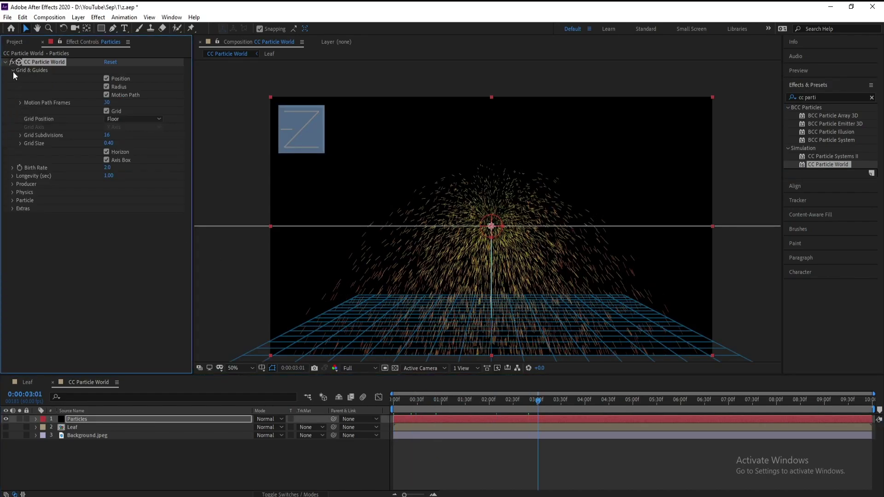
left_click(106, 78)
left_click(106, 87)
left_click(106, 95)
left_click(107, 111)
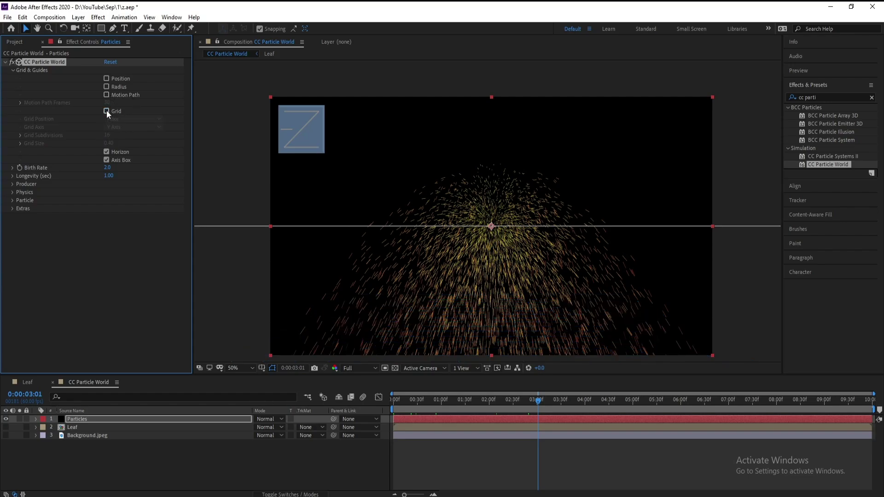
left_click(107, 152)
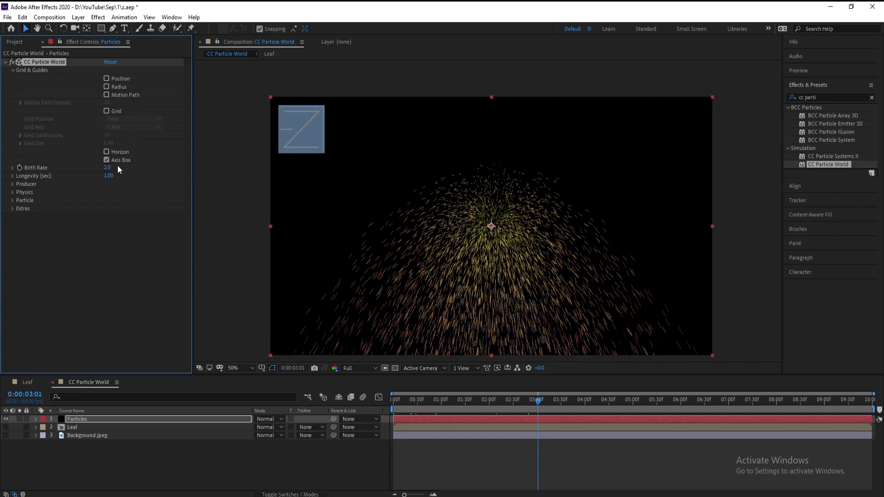
left_click(106, 160)
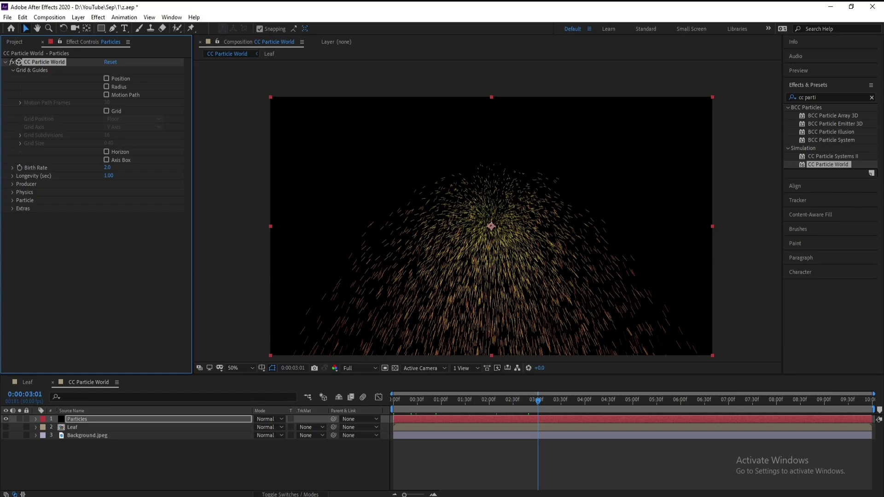
key("ctrl+s")
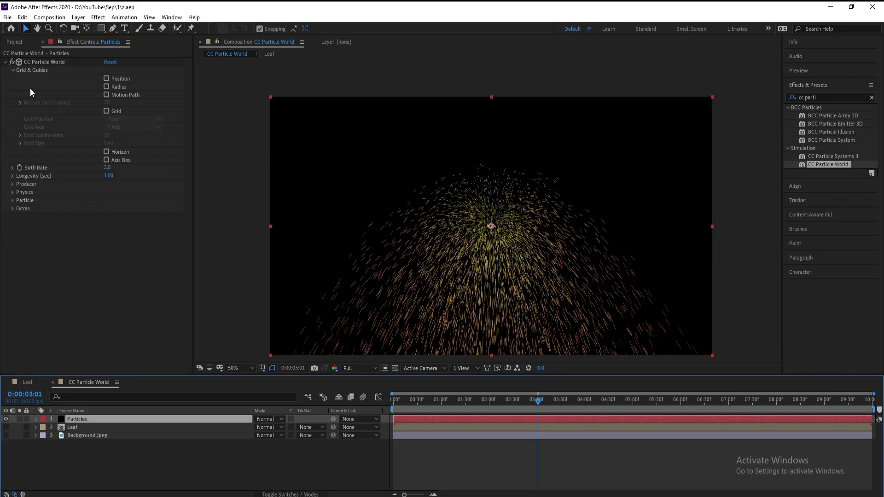
Collapse the grid and guide settings and set the particle Birth Rate to 8.
left_click(12, 70)
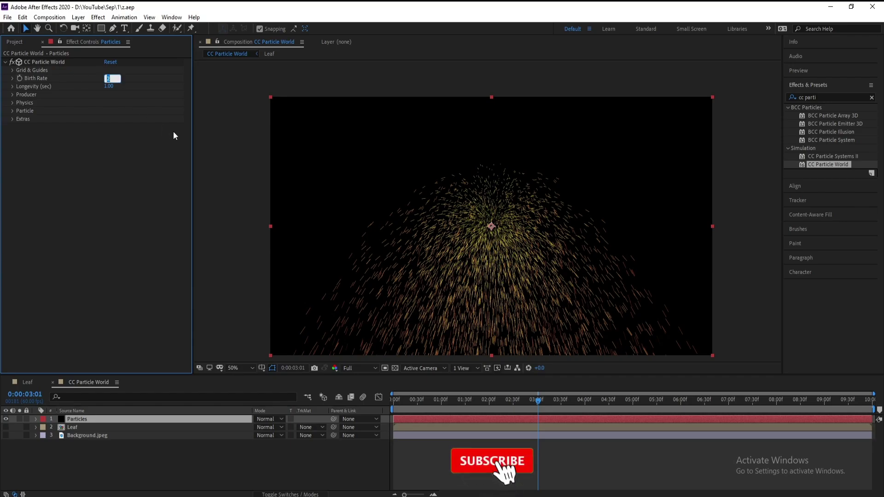
type("8")
key("Return")
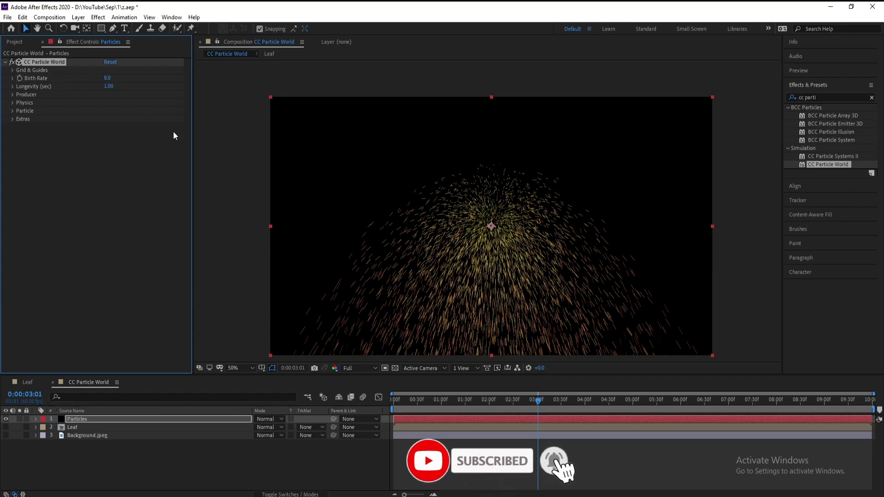
Set the Producer Position X of the CC Particle World effect to 0.80.
left_click(13, 95)
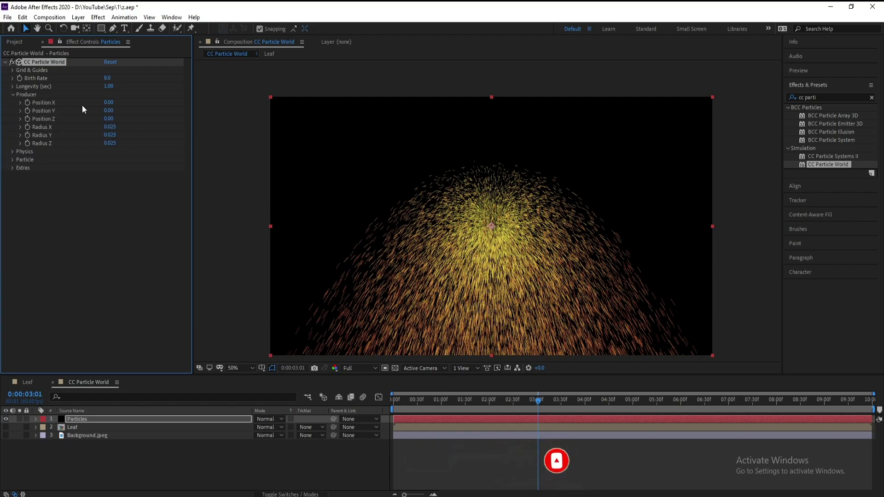
left_click(108, 103)
type("0")
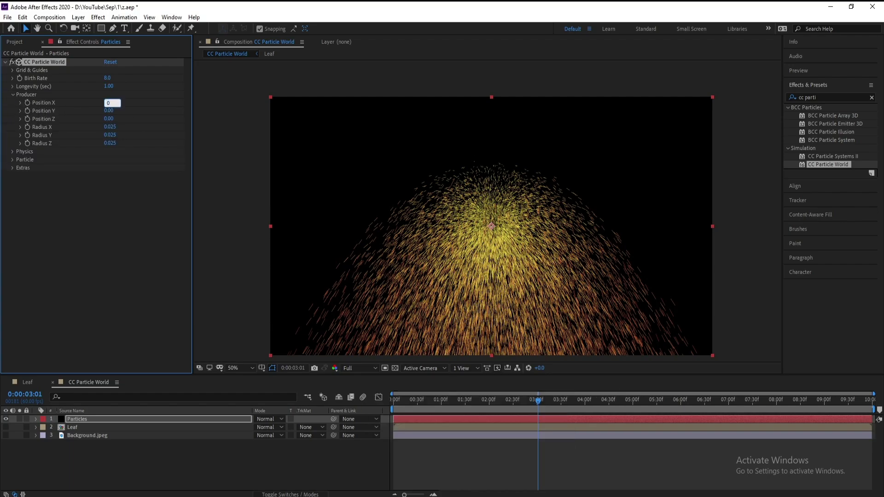
key("Return")
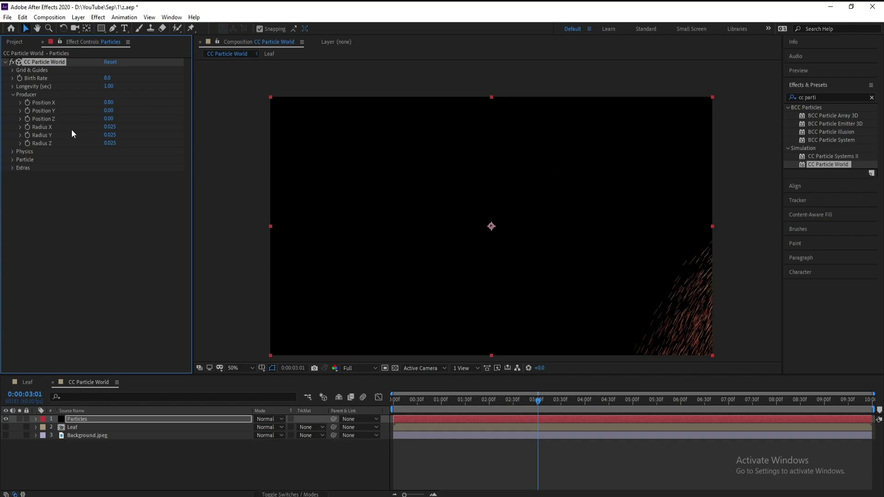
Set the Producer's Radius X to 1.5, Radius Y to 0.8 and Radius Z to 1.1.
left_click(111, 127)
type("1.5")
key("Return")
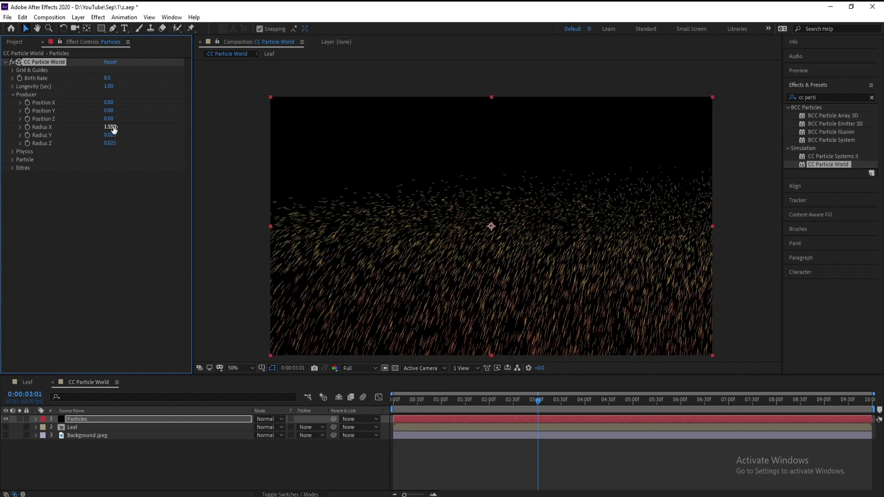
left_click(111, 135)
type("0.8")
key("Return")
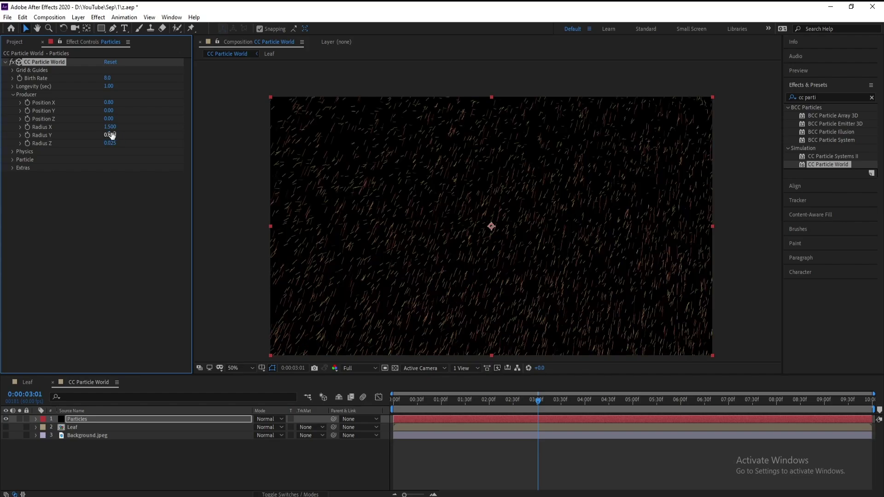
left_click(109, 143)
type("1.1")
key("Return")
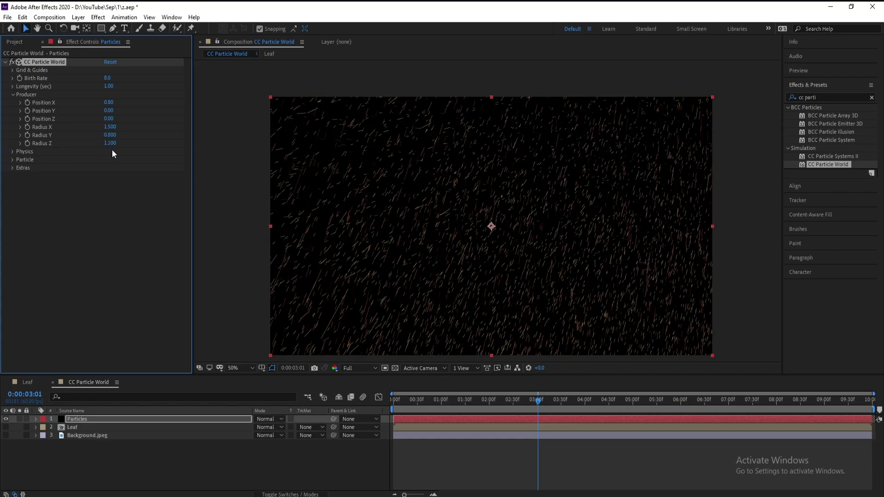
Preview the particle motion from the current time and stop the playback.
left_click(807, 73)
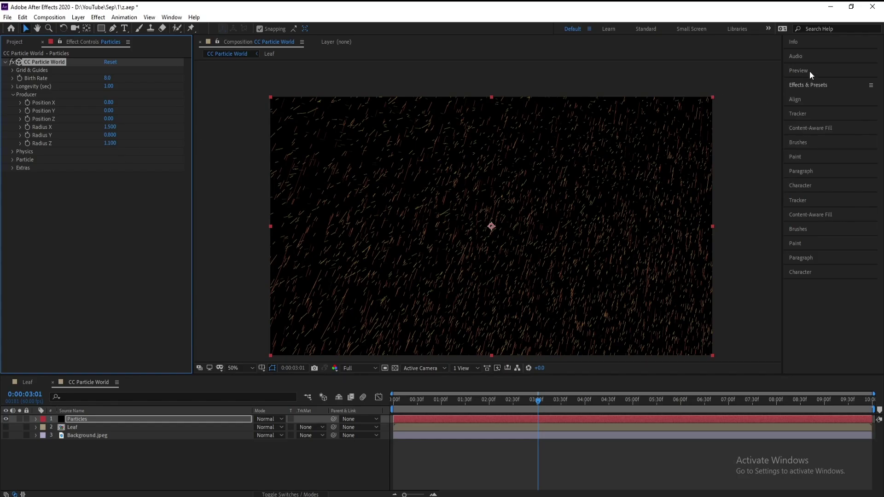
left_click(831, 83)
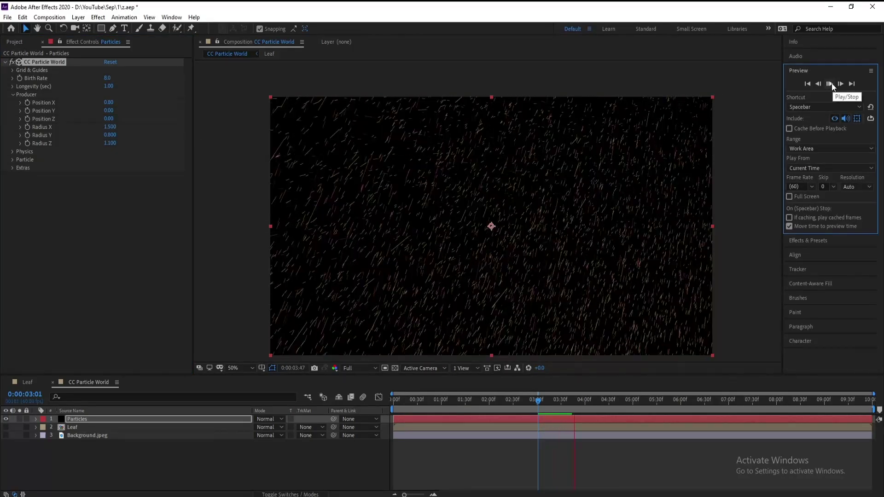
key("space")
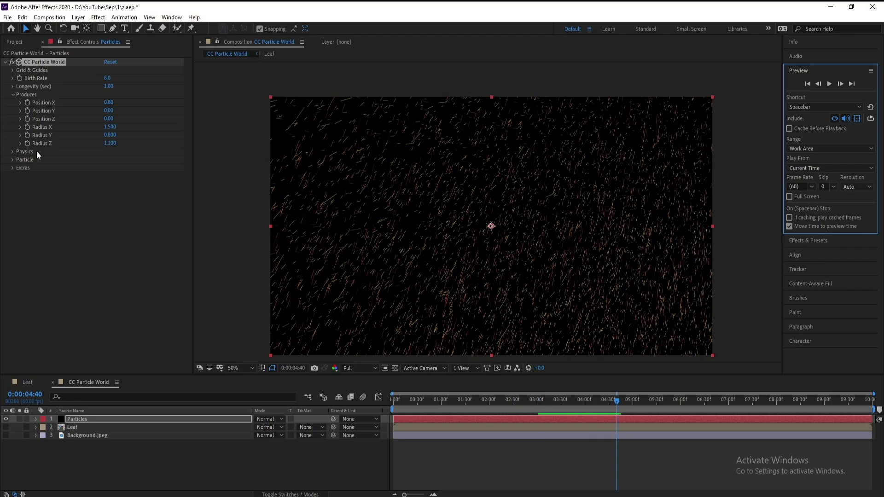
Set the Physics Animation type to Direction Axis and reduce the particle Velocity to 0.46.
left_click(12, 96)
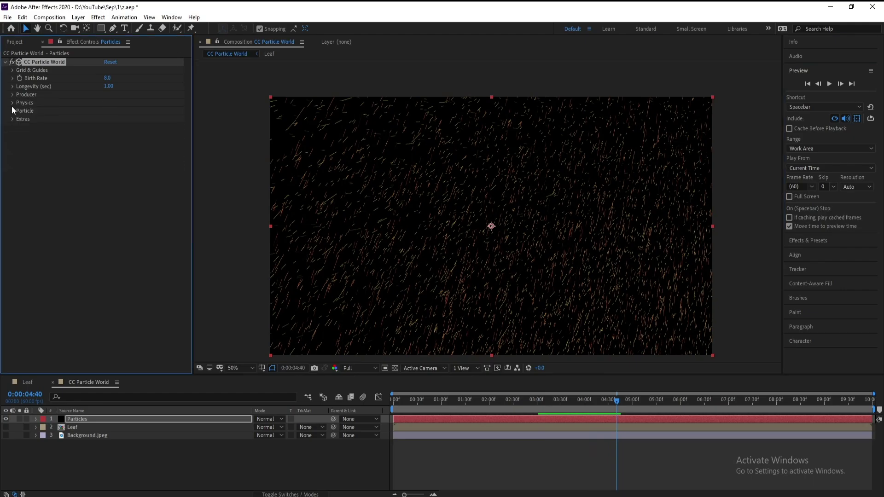
left_click(12, 103)
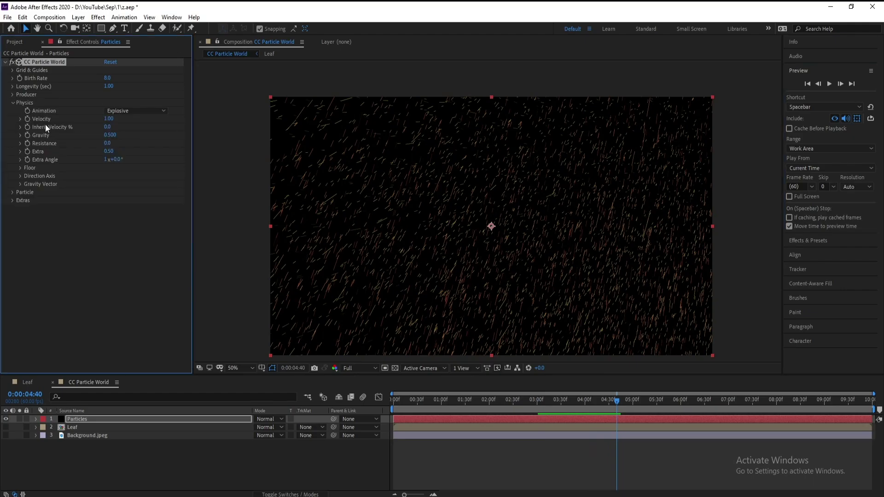
left_click(123, 110)
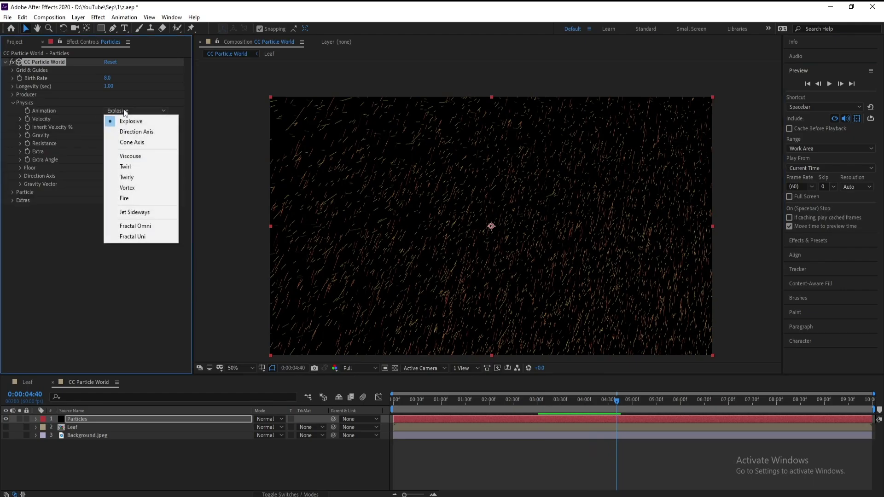
left_click(145, 135)
mouse_move(114, 122)
left_mouse_down()
mouse_move(84, 128)
mouse_move(94, 129)
left_mouse_up()
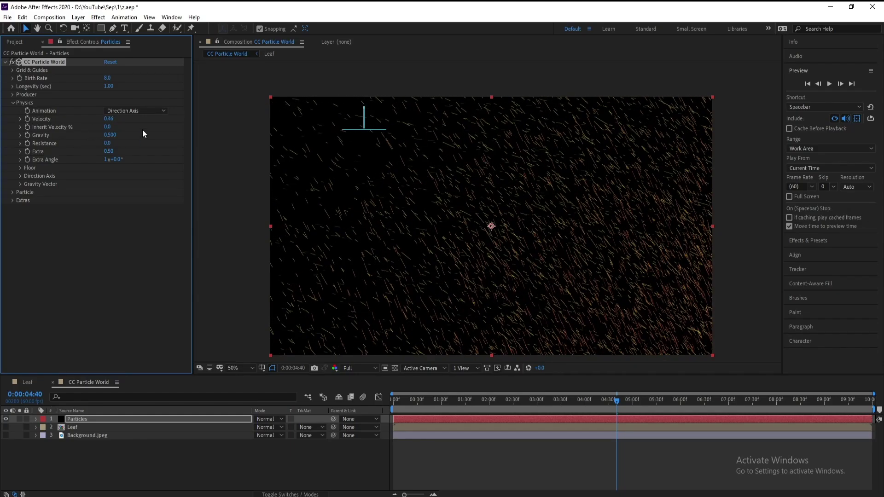
Set the particle physics Gravity to 0.1 and Resistance to 1.2.
left_click(109, 135)
type("0.1")
key("Return")
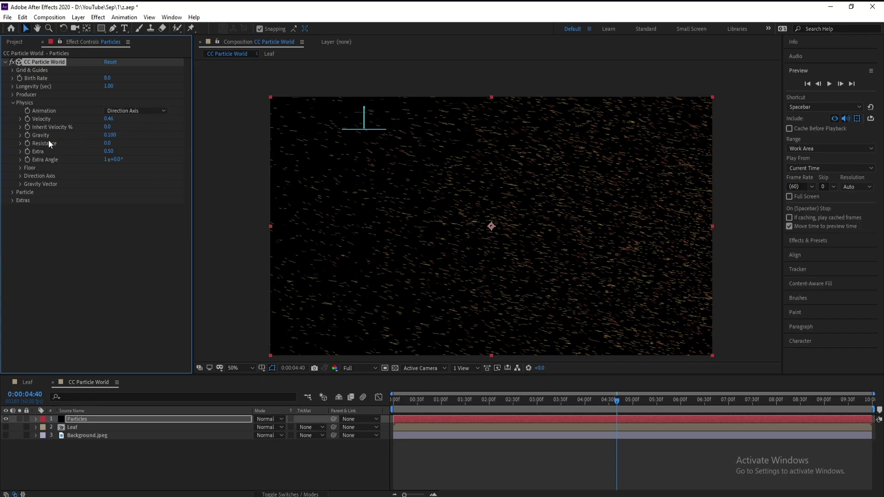
left_click(107, 142)
type("1.2")
key("Return")
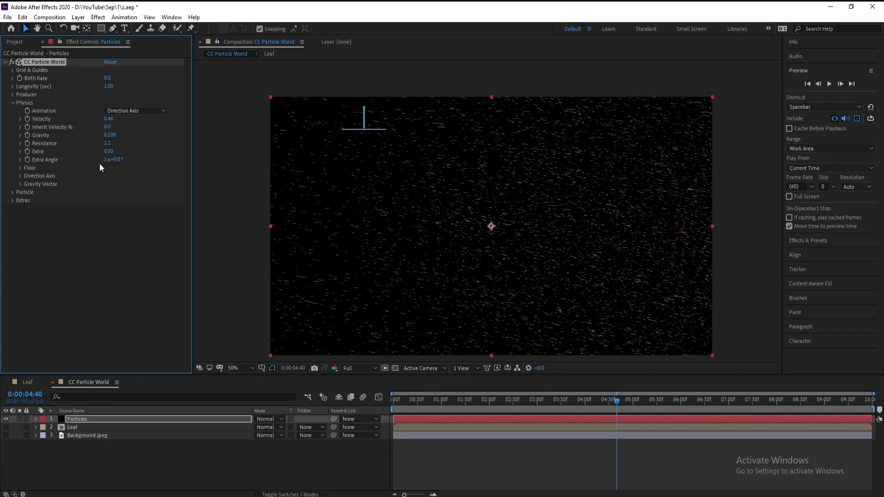
Play back the slowed-down particles from 0:00:02:30 and stop the preview.
left_click(512, 400)
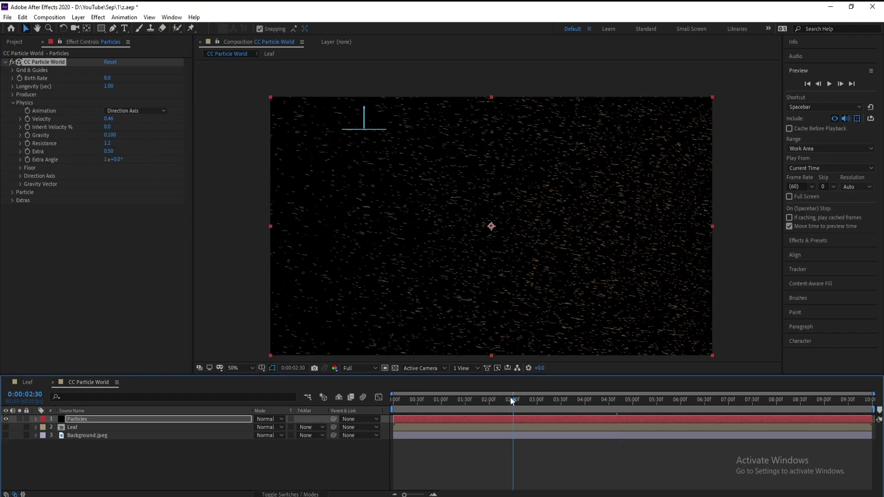
left_click(830, 84)
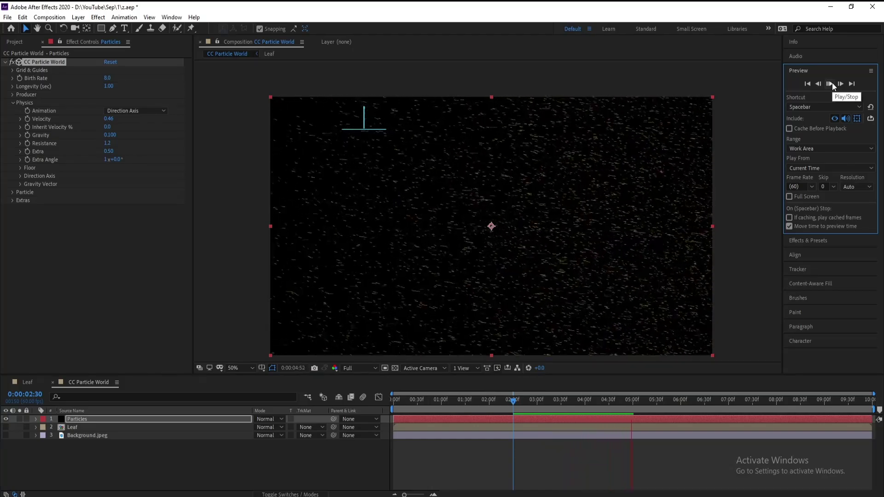
left_click(833, 83)
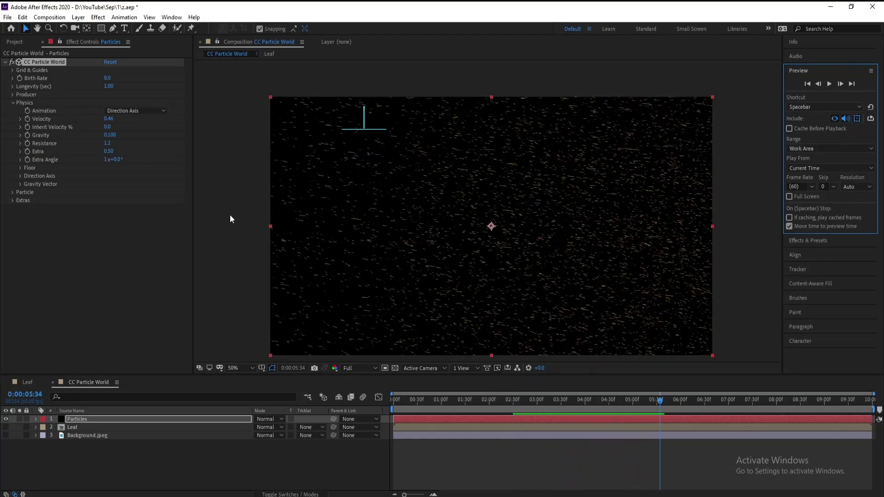
Set the Particle Type to Textured QuadPolygon and use the Leaf layer as its texture layer.
left_click(12, 192)
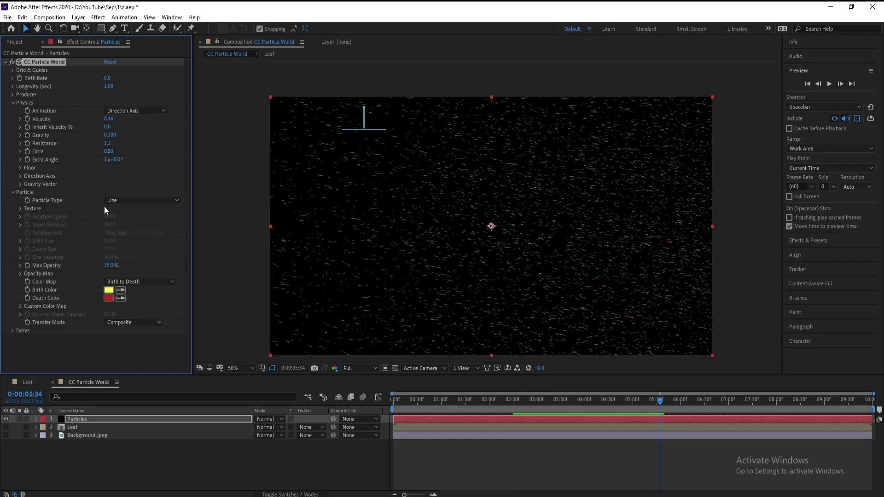
left_click(124, 200)
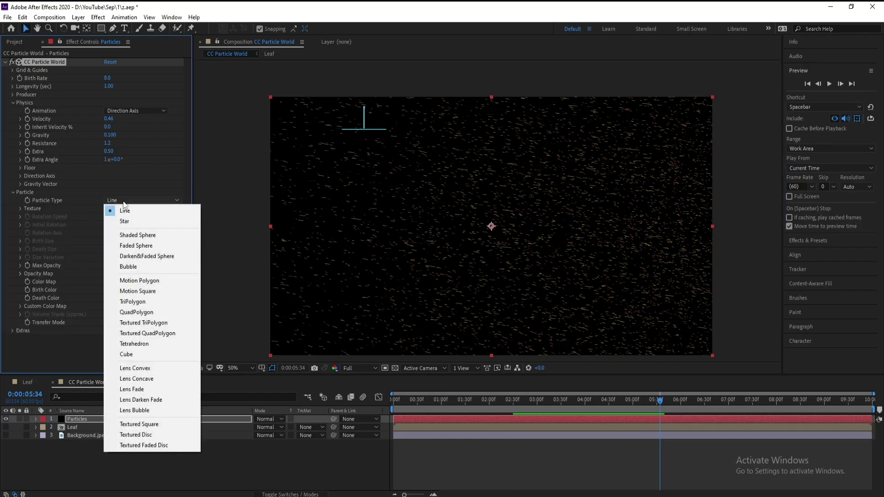
left_click(161, 333)
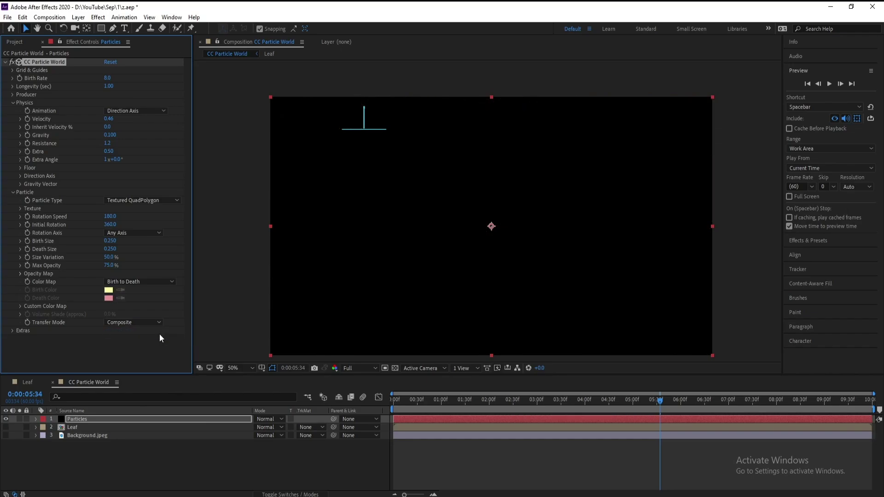
left_click(20, 208)
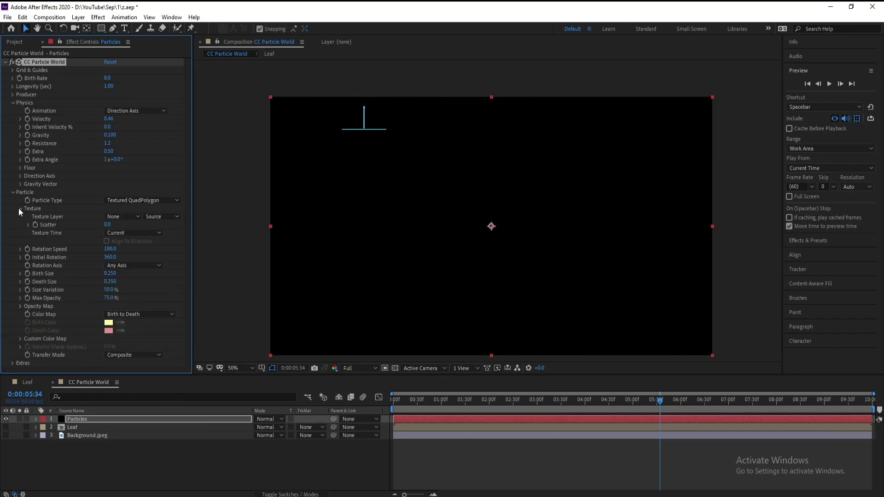
left_click(120, 216)
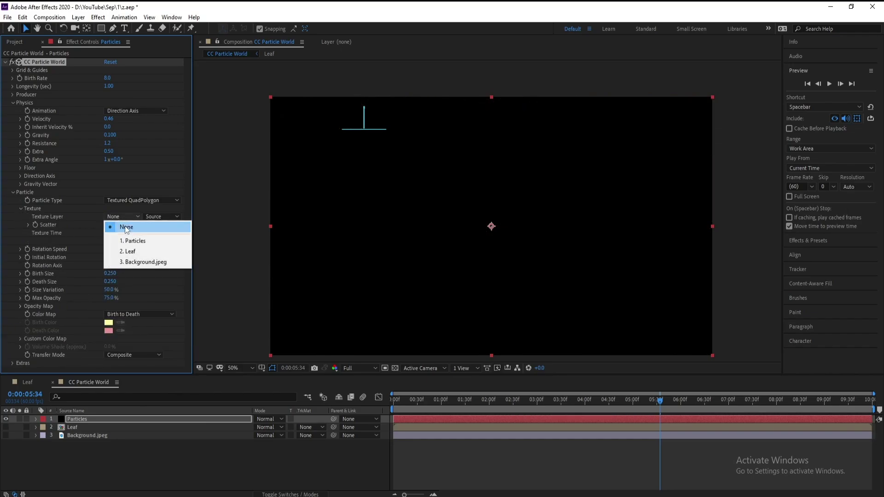
left_click(147, 255)
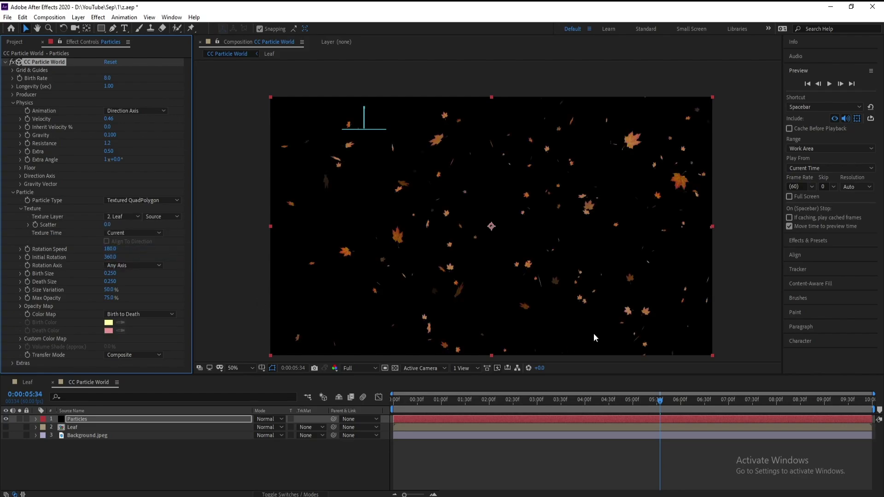
Preview the leaf-textured particles from 0:00:03:40 and stop the playback.
left_click(569, 402)
left_click(831, 84)
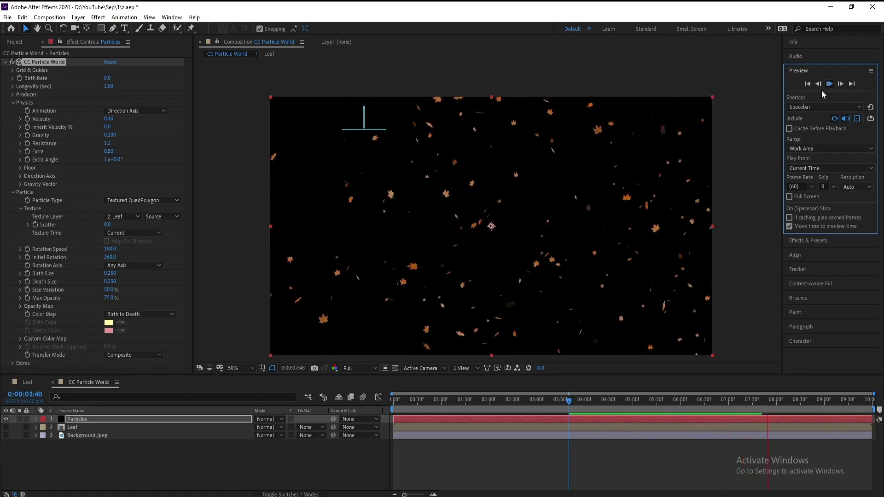
left_click(385, 493)
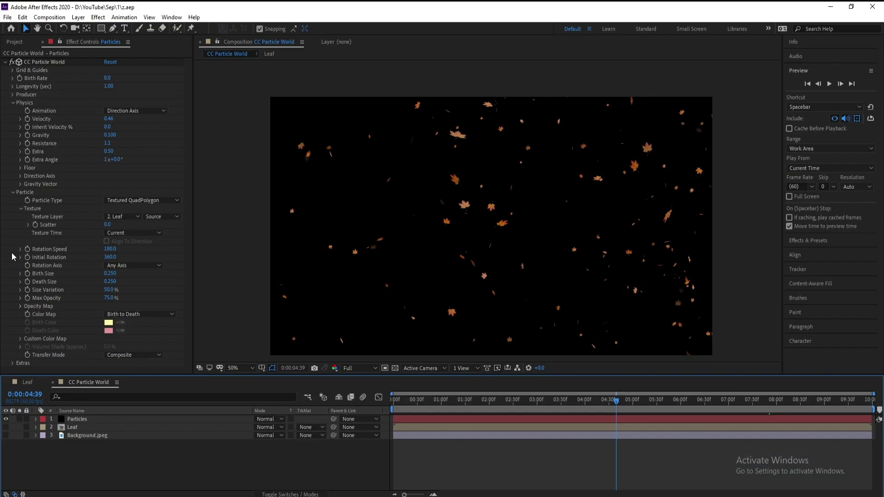
Set the particles' Rotation Speed to 25 and Initial Rotation to 35.
left_click(109, 250)
type("25")
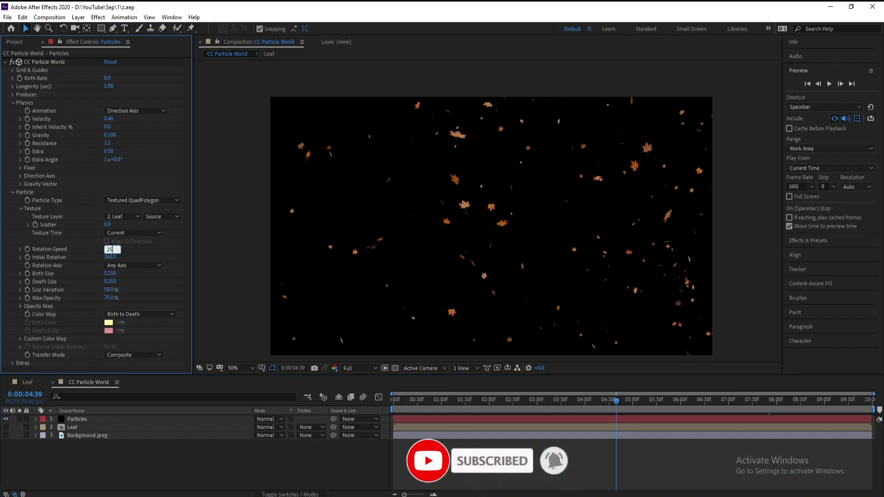
key("Return")
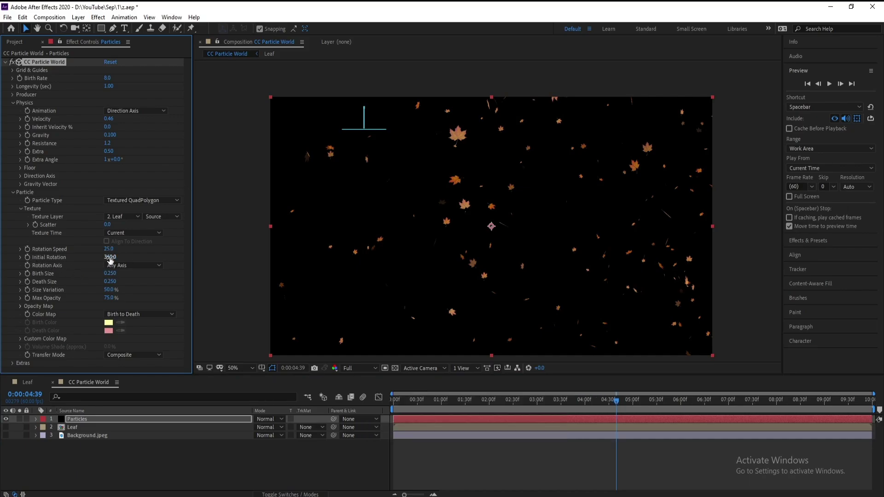
left_click(110, 257)
type("3")
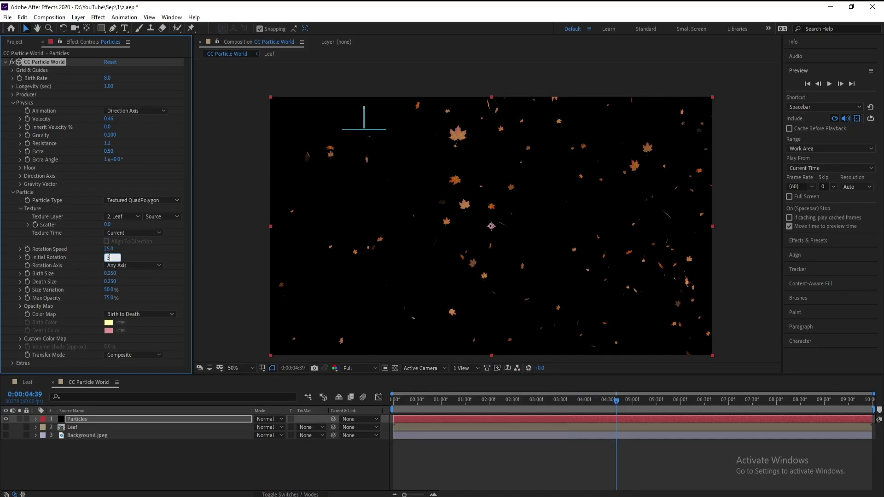
type("5")
key("Return")
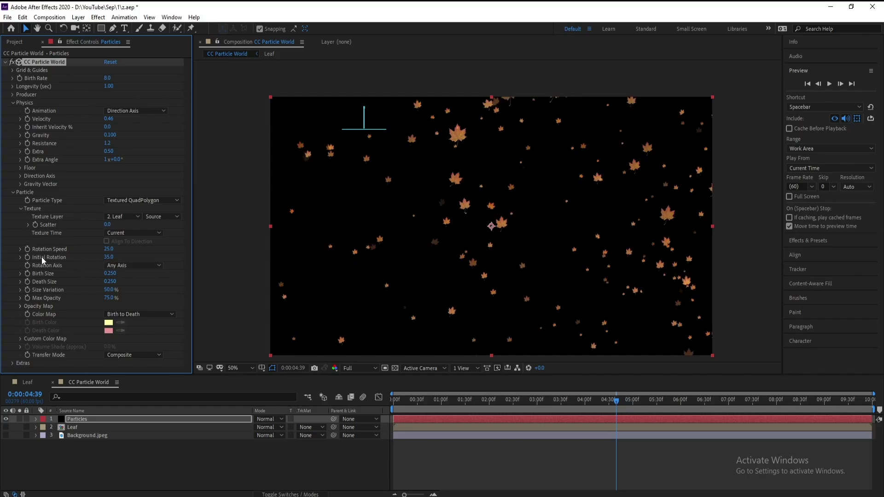
Fill both faded ends of the particle Opacity Map so the leaves keep full mapped opacity from birth to death.
left_click(20, 306)
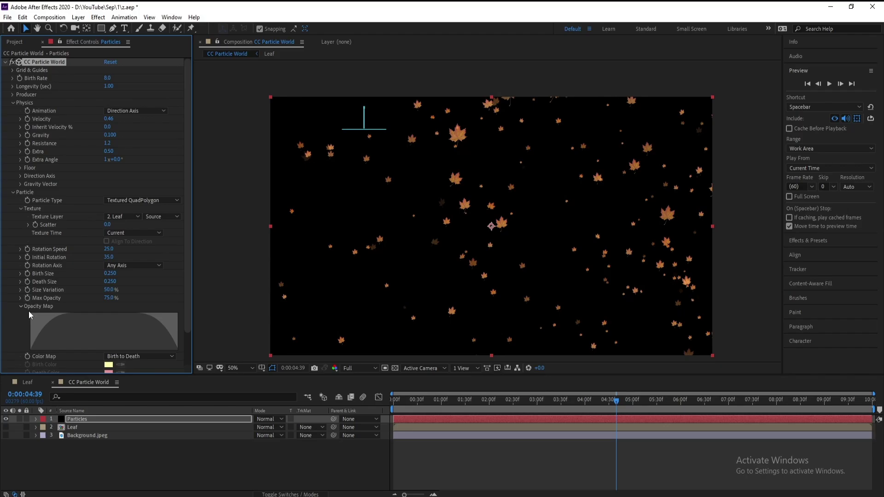
mouse_move(66, 317)
left_mouse_down()
mouse_move(23, 314)
mouse_move(77, 316)
mouse_move(23, 313)
left_mouse_up()
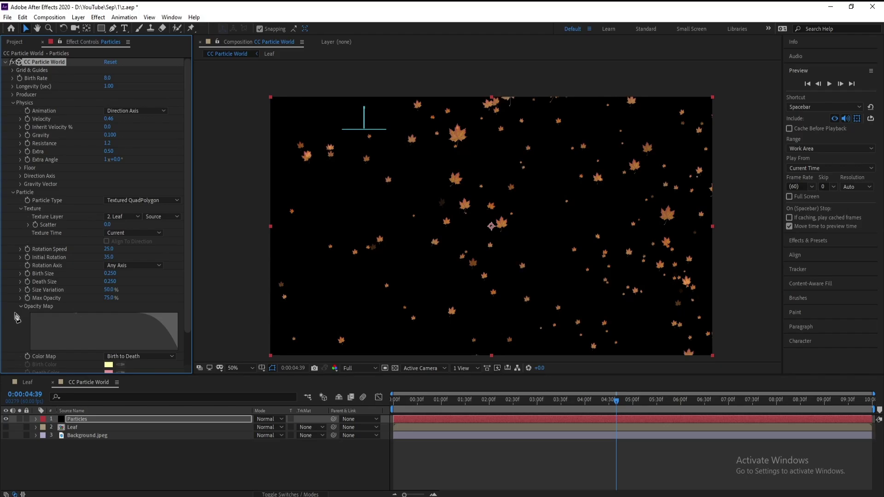
left_click_drag(157, 314, 210, 310)
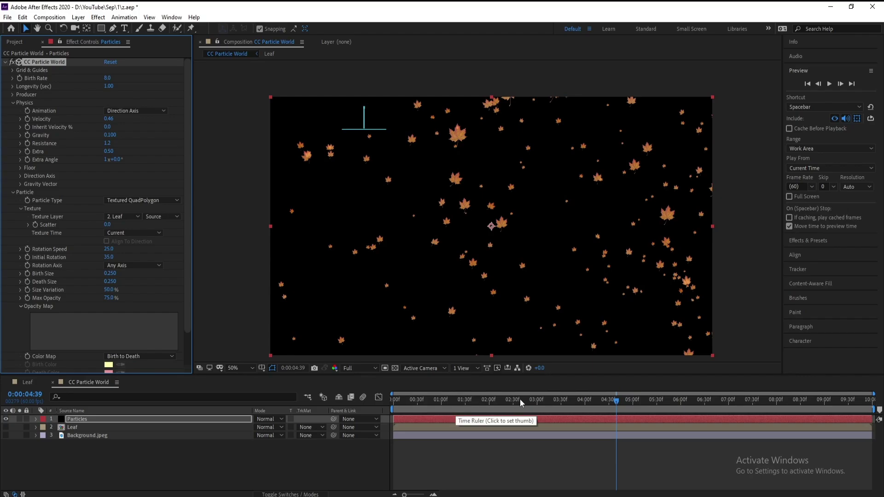
left_click_drag(510, 410, 615, 401)
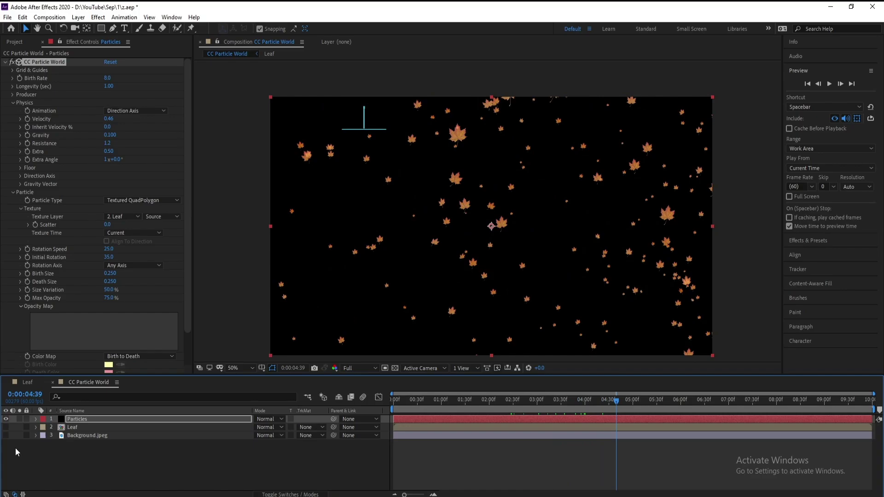
Make the Background.jpeg layer visible and preview the leaves over it from 0:00:02:16.
left_click(5, 434)
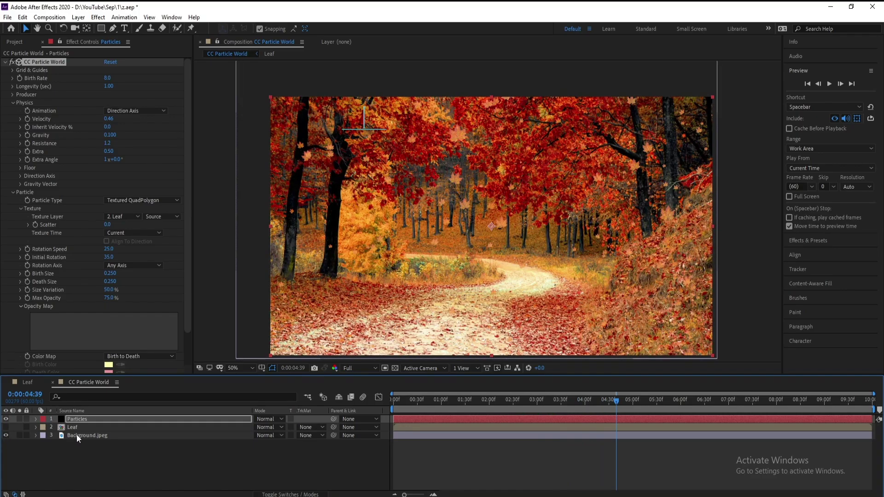
left_click(502, 396)
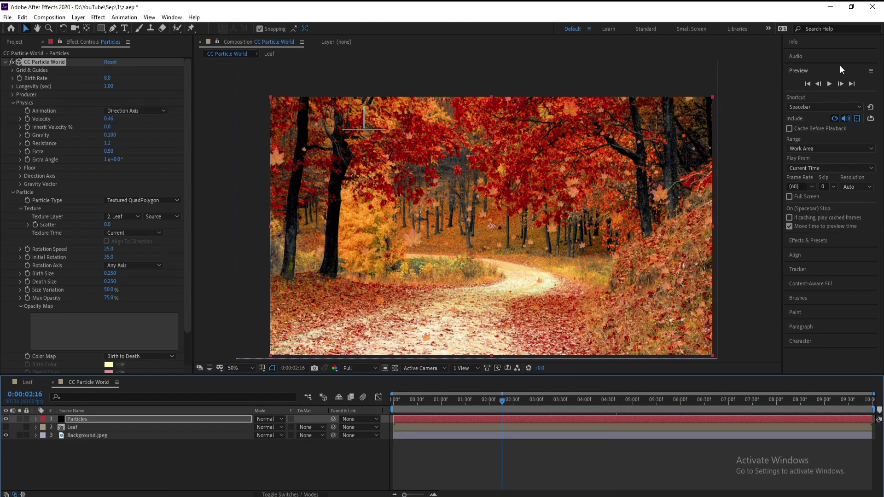
left_click(830, 83)
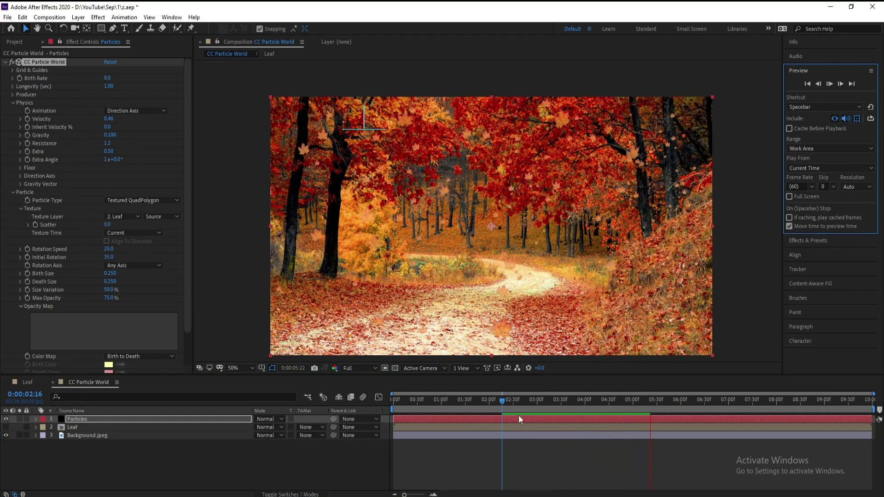
left_click(481, 400)
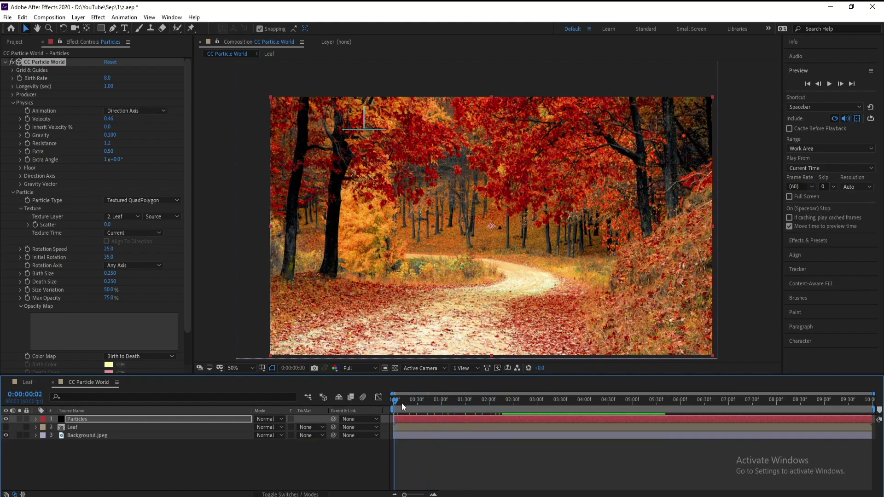